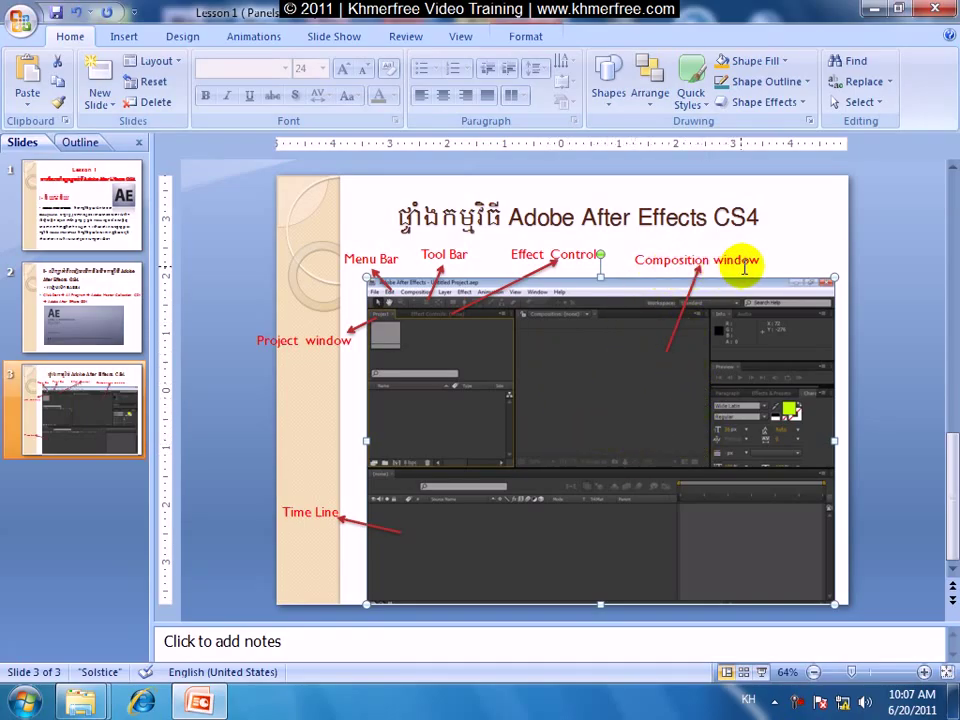
{"action": "left_click", "coordinate": [430, 517]}
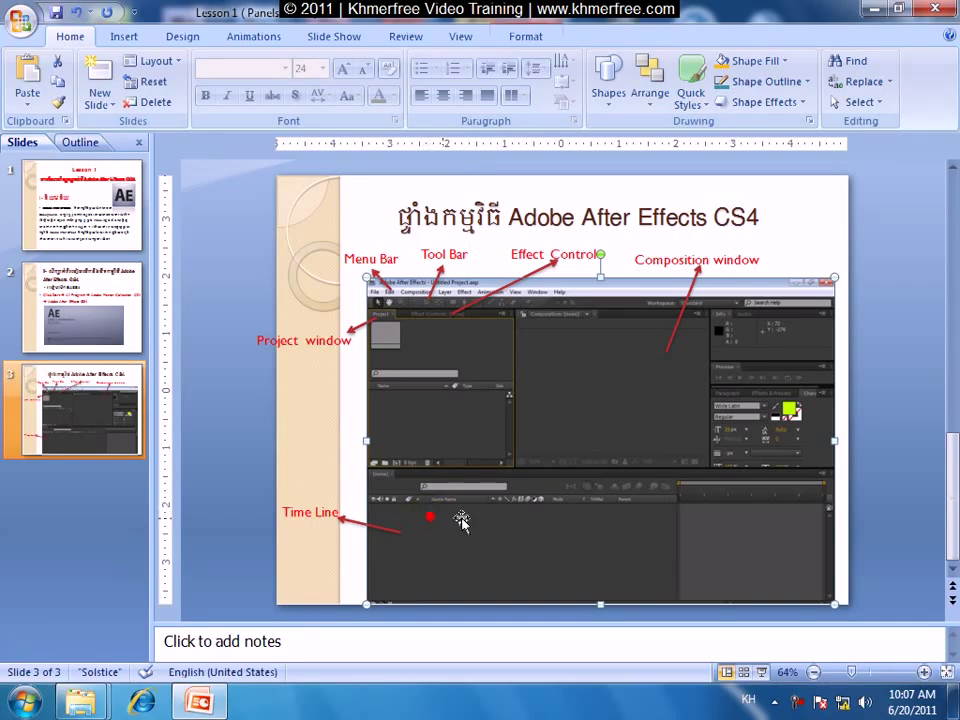
{"action": "left_click_drag", "start_coordinate": [615, 589], "coordinate": [497, 585]}
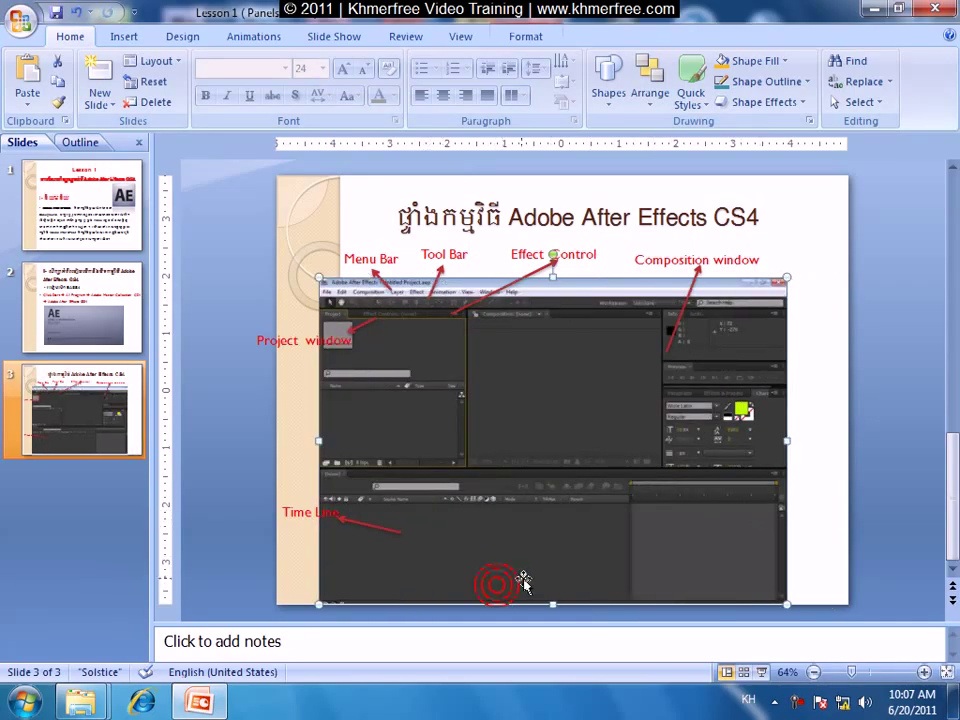
{"action": "left_click_drag", "start_coordinate": [341, 524], "coordinate": [493, 543]}
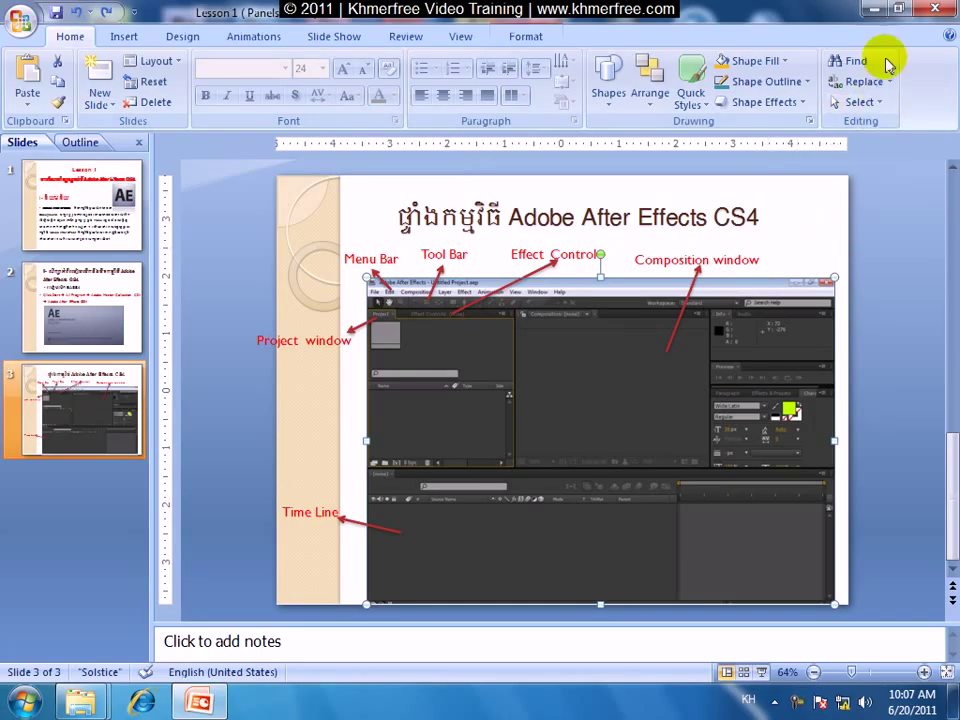
- Minimize the presentation and launch Adobe After Effects CS4 from the Adobe Master Collection CS4 program folder
{"action": "left_click", "coordinate": [872, 8]}
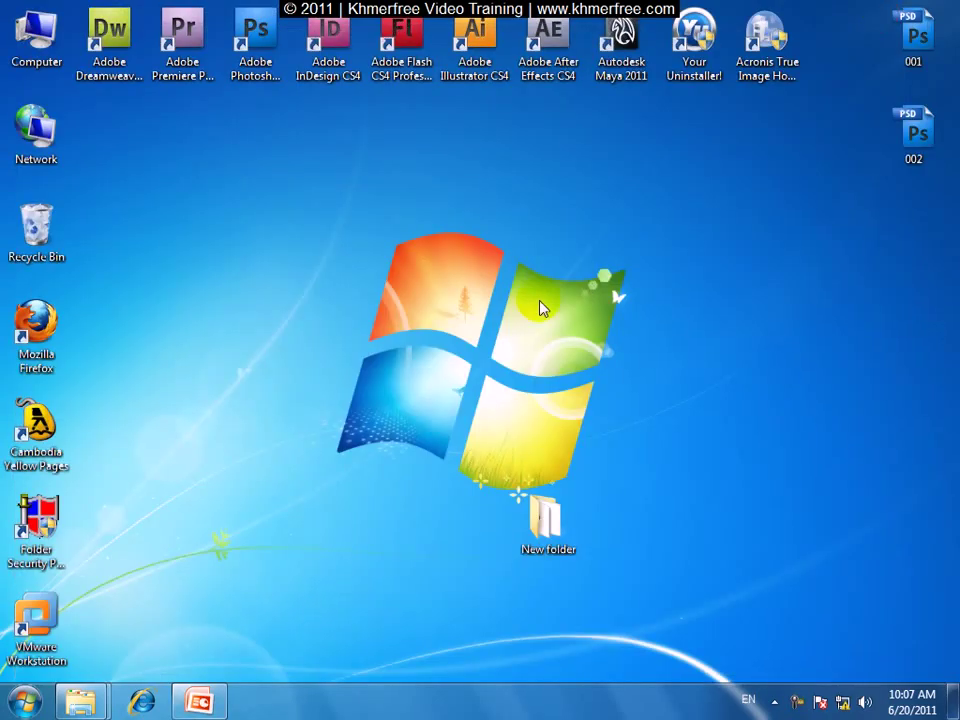
{"action": "left_click", "coordinate": [362, 366]}
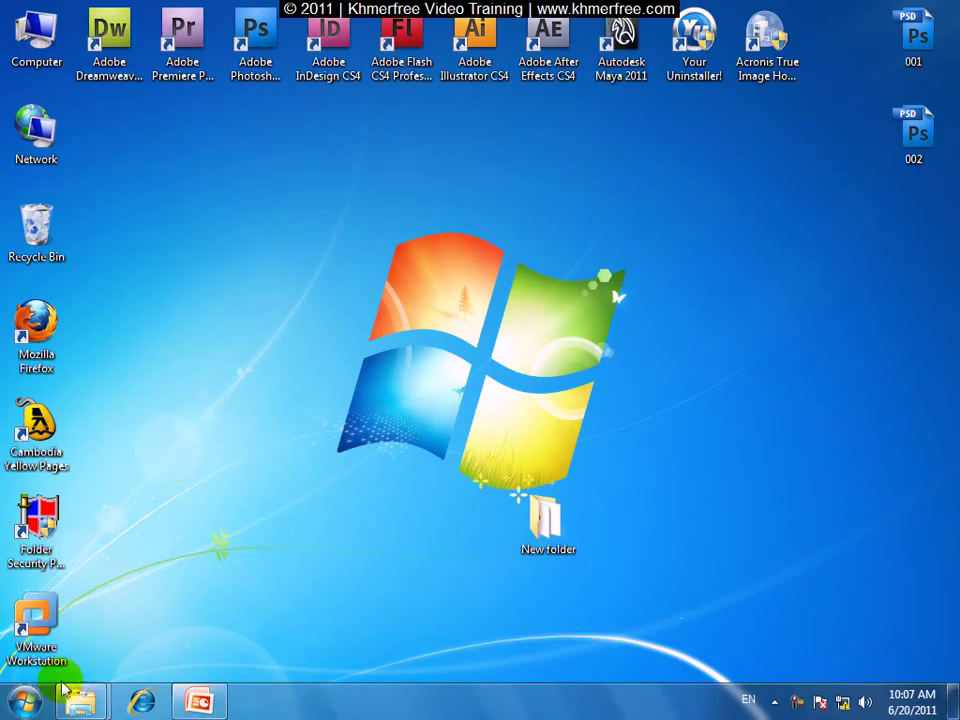
{"action": "left_click", "coordinate": [24, 700]}
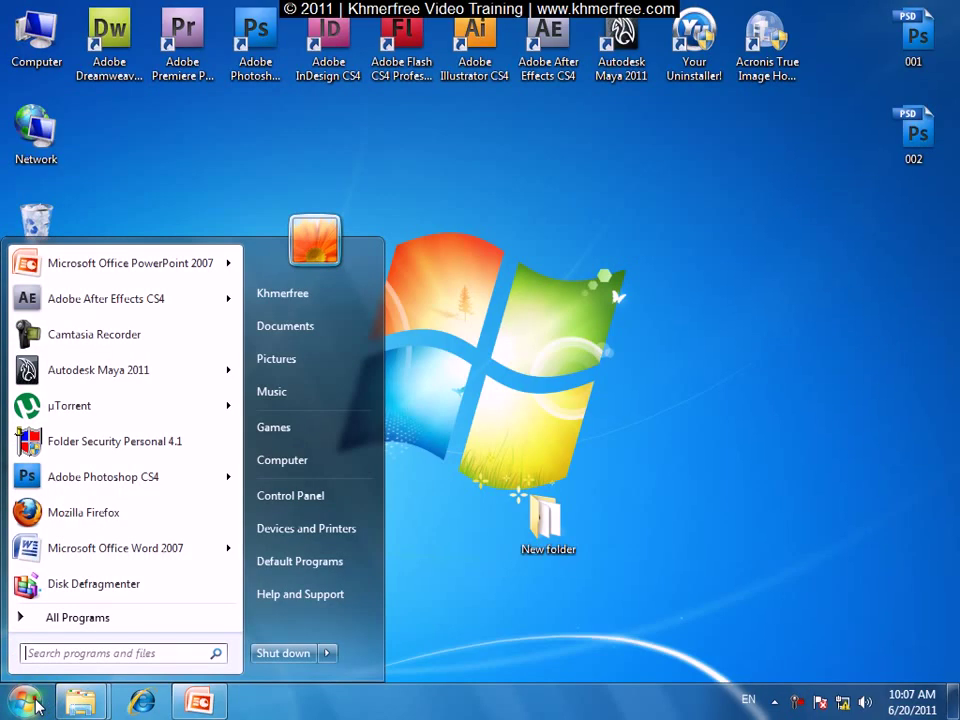
{"action": "left_click", "coordinate": [106, 626]}
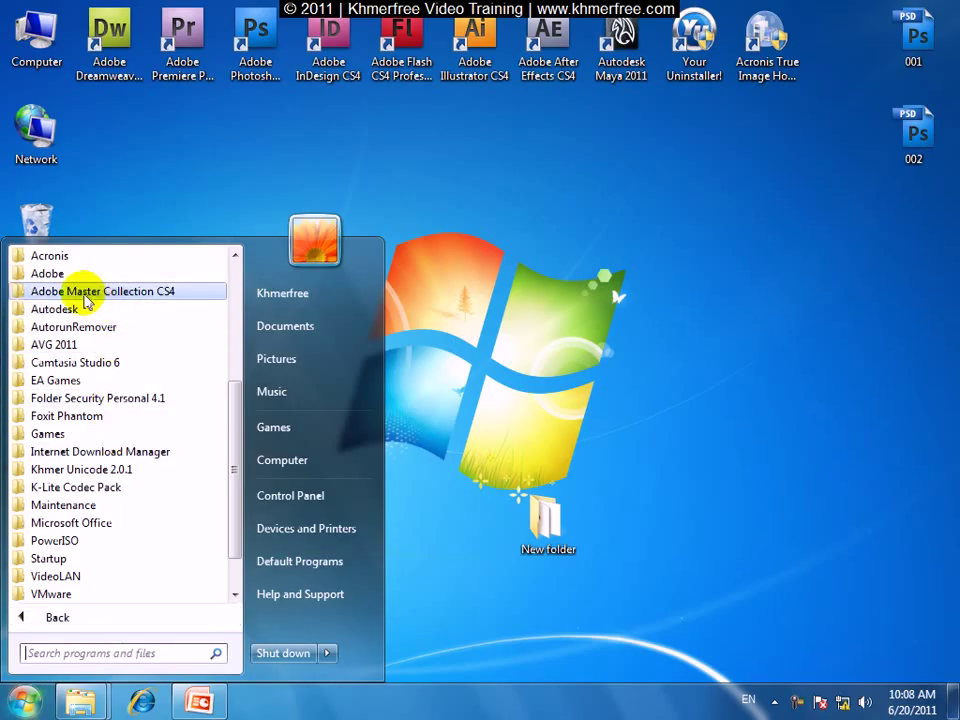
{"action": "left_click", "coordinate": [150, 300]}
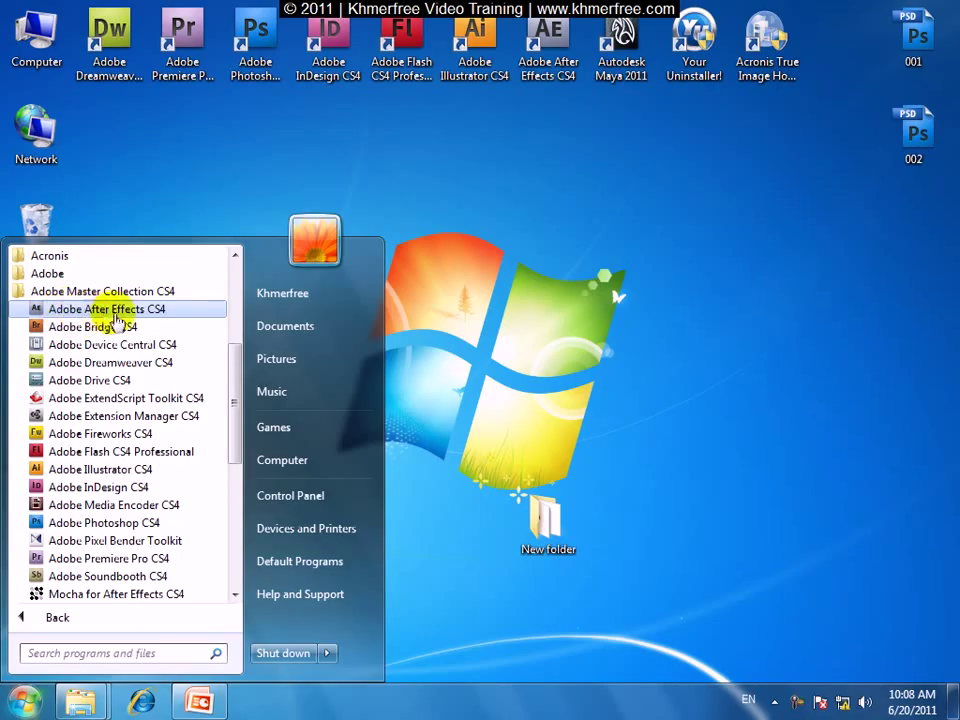
{"action": "left_click", "coordinate": [150, 312]}
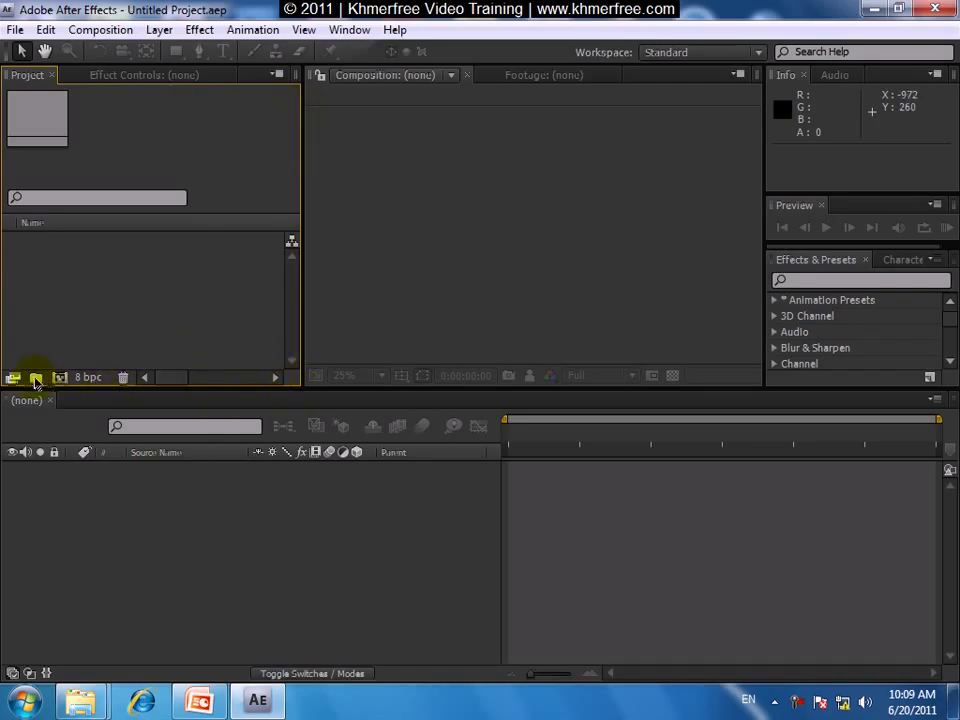
- Examine the Project, Effect Controls, Composition and Timeline panels along with the tools and the menu commands
{"action": "left_click", "coordinate": [200, 162]}
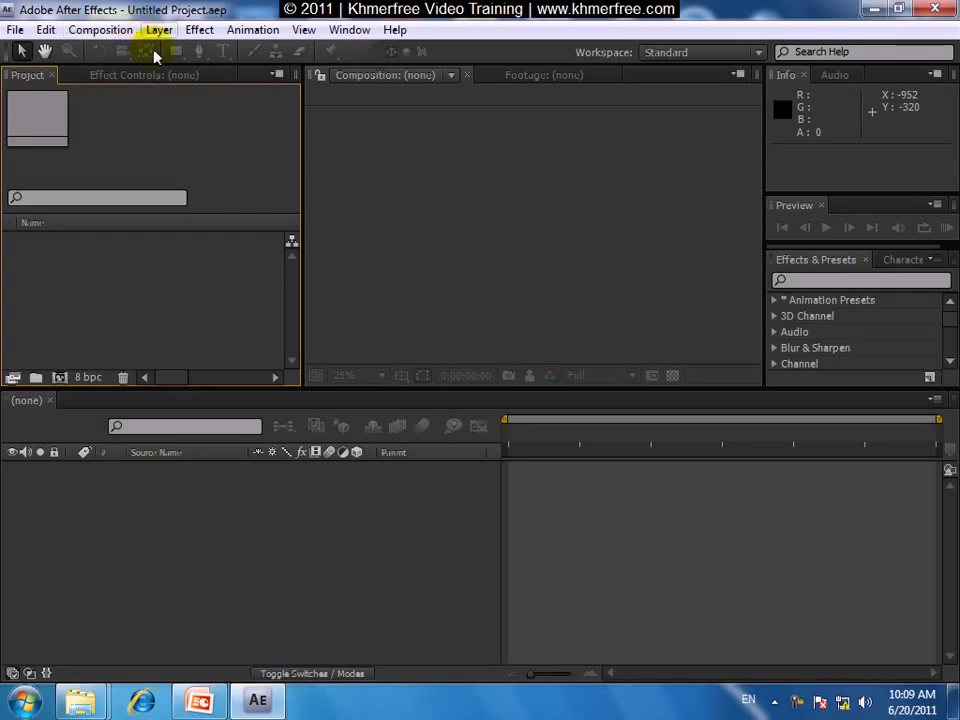
{"action": "left_click", "coordinate": [132, 76]}
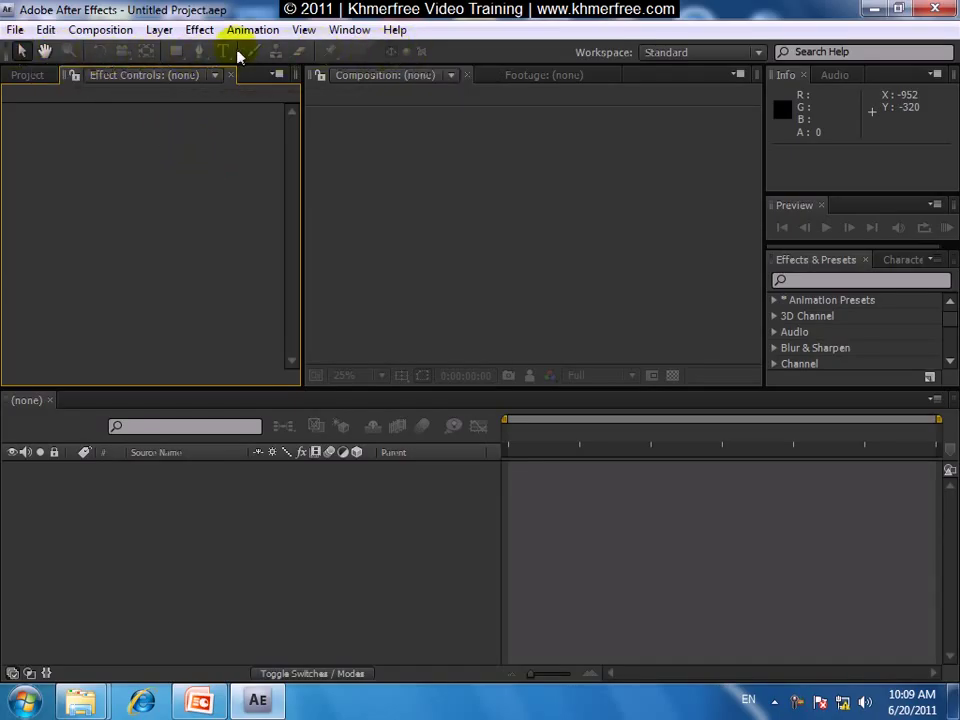
{"action": "left_click", "coordinate": [45, 50]}
{"action": "left_click", "coordinate": [21, 51]}
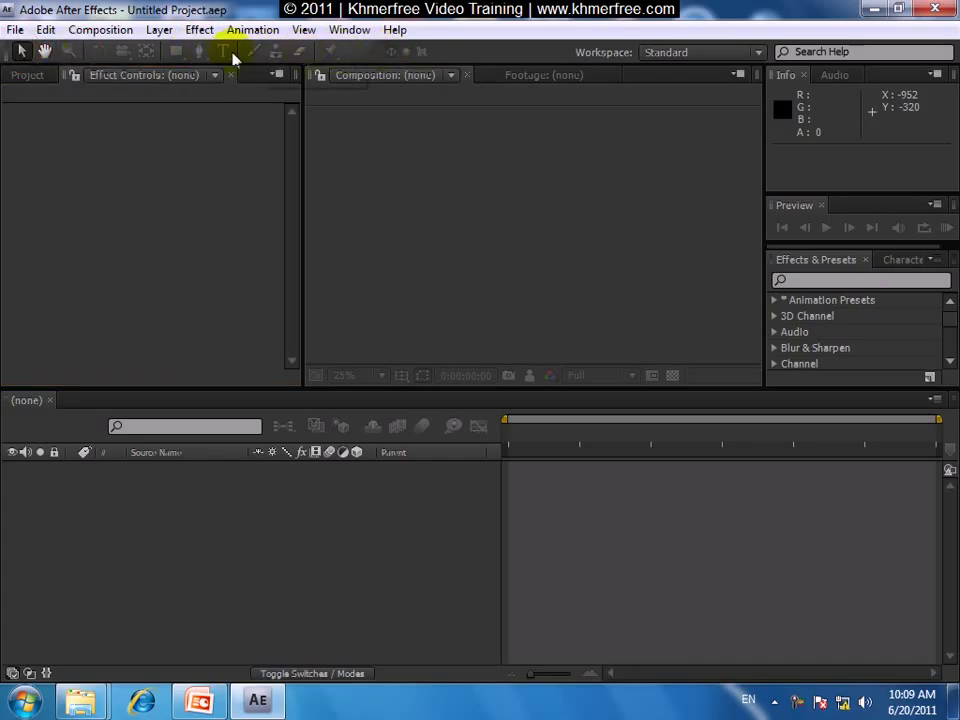
{"action": "left_click", "coordinate": [16, 29]}
{"action": "mouse_move", "coordinate": [44, 31]}
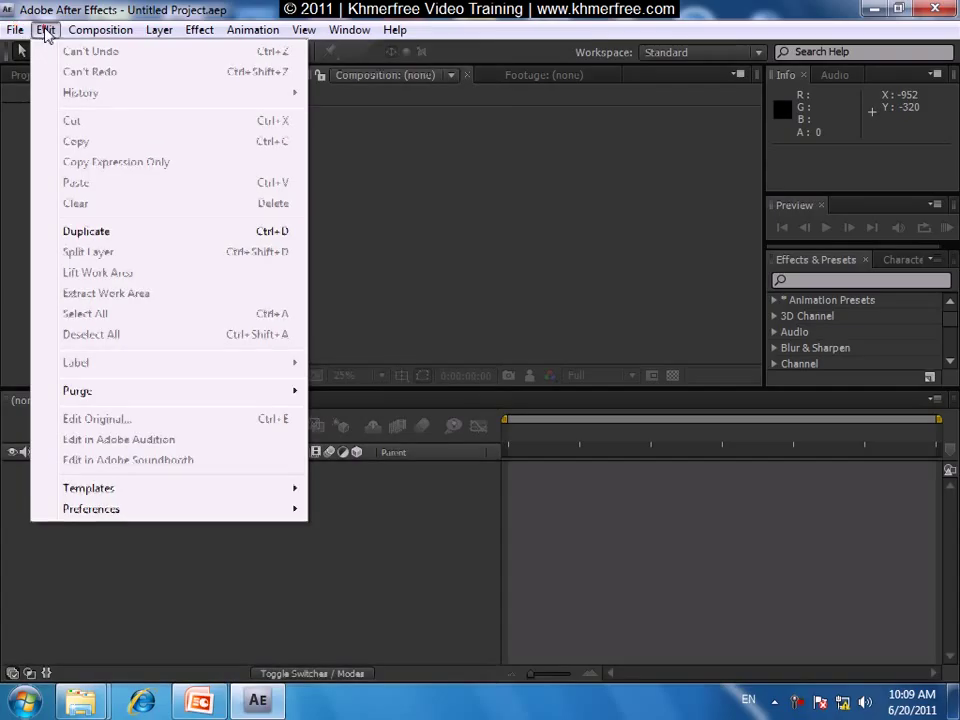
{"action": "left_click", "coordinate": [103, 30]}
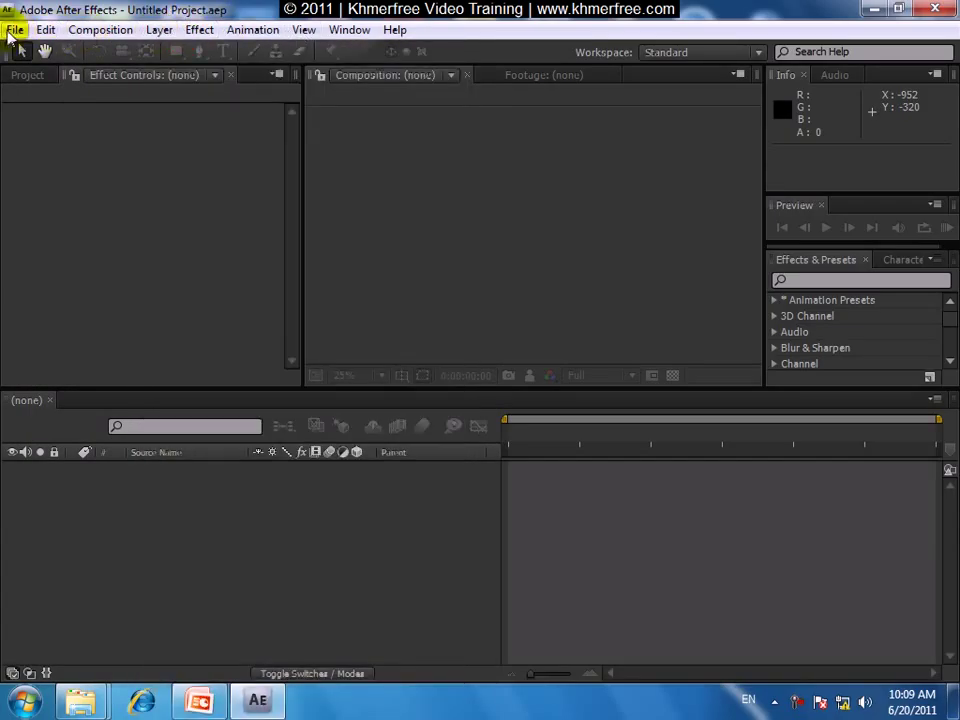
{"action": "left_click", "coordinate": [474, 174]}
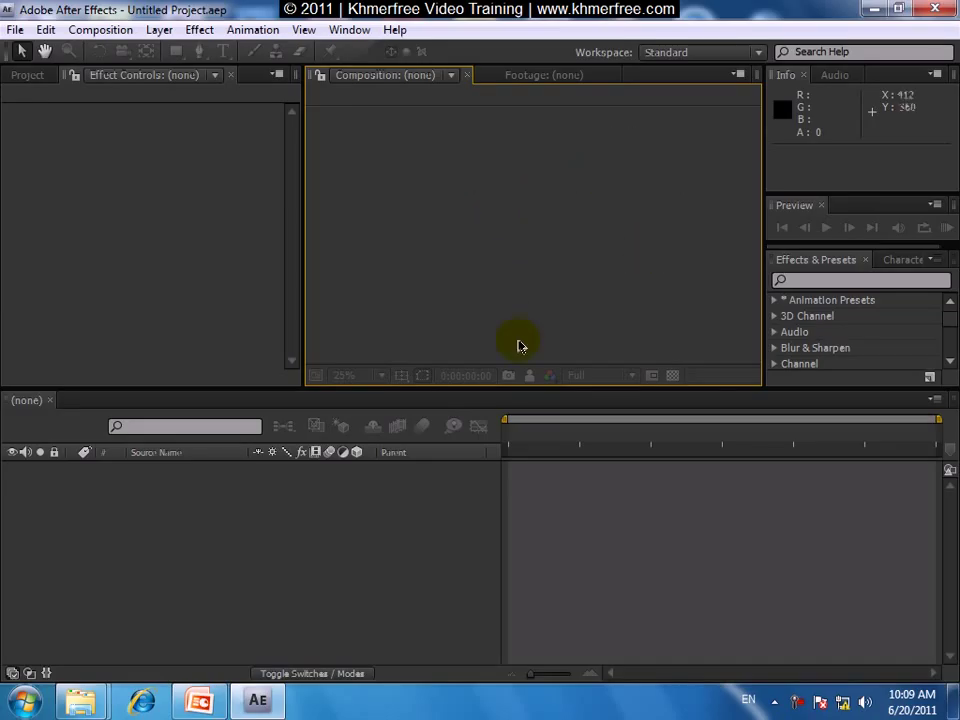
{"action": "left_click", "coordinate": [493, 182]}
{"action": "left_click", "coordinate": [543, 198]}
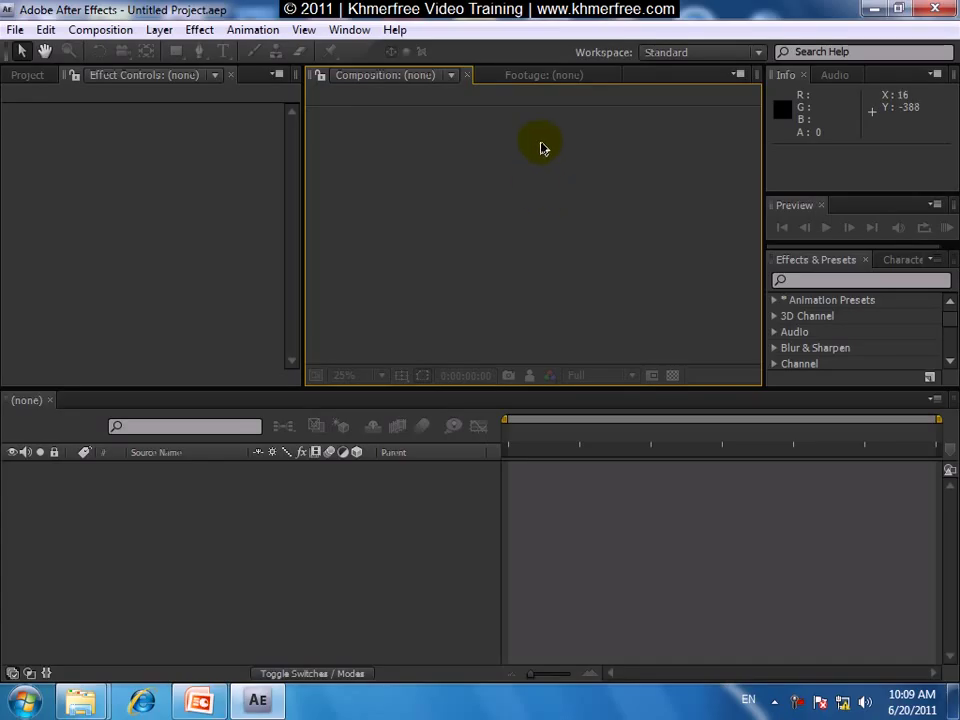
{"action": "left_click", "coordinate": [306, 542]}
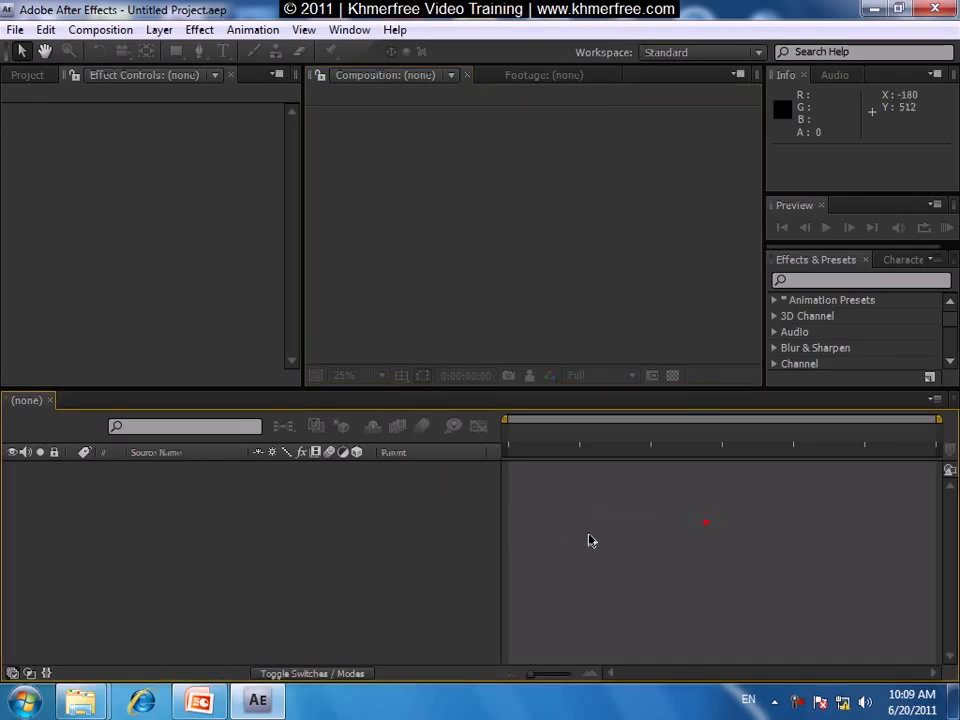
- Compare the interface with the labelled slide in PowerPoint, return to After Effects and display the Audio panel
{"action": "left_click", "coordinate": [199, 701]}
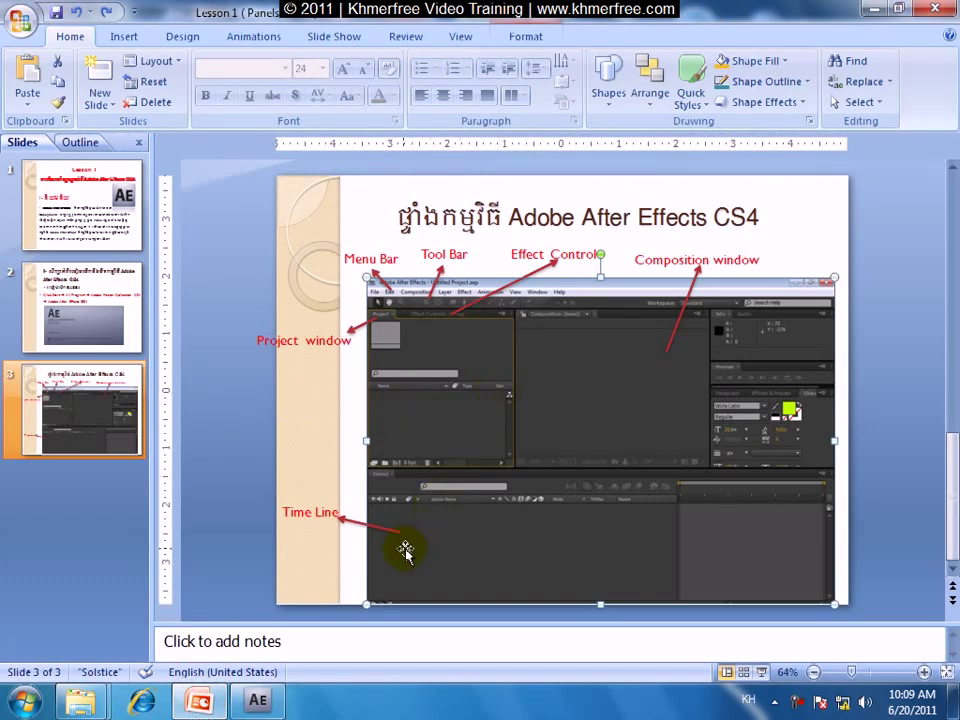
{"action": "left_click", "coordinate": [873, 10]}
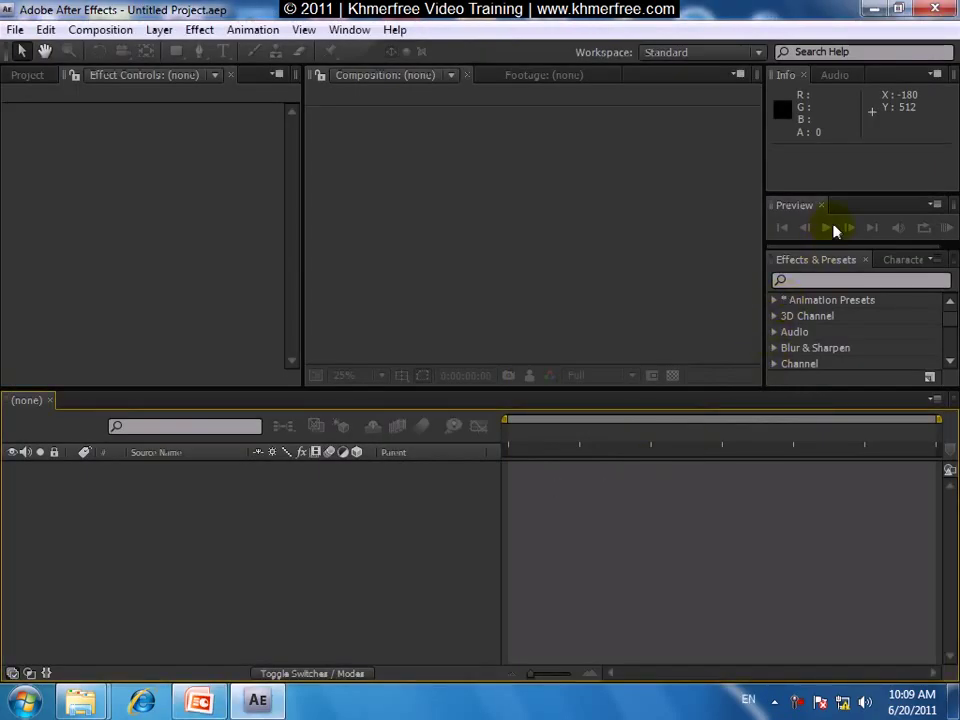
{"action": "left_click", "coordinate": [866, 174]}
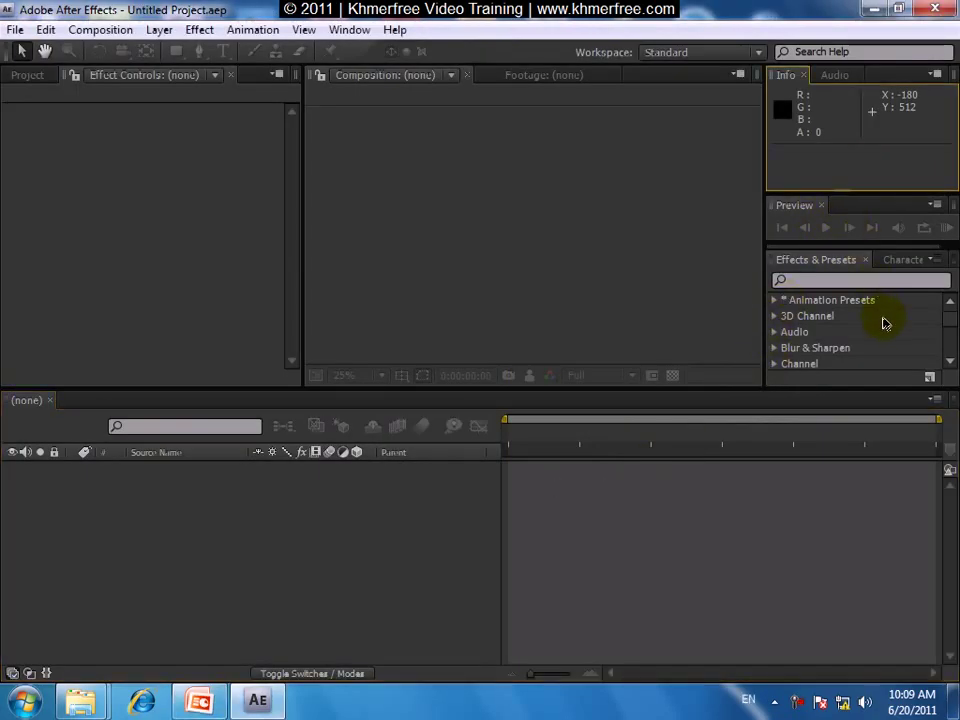
{"action": "left_click", "coordinate": [836, 78]}
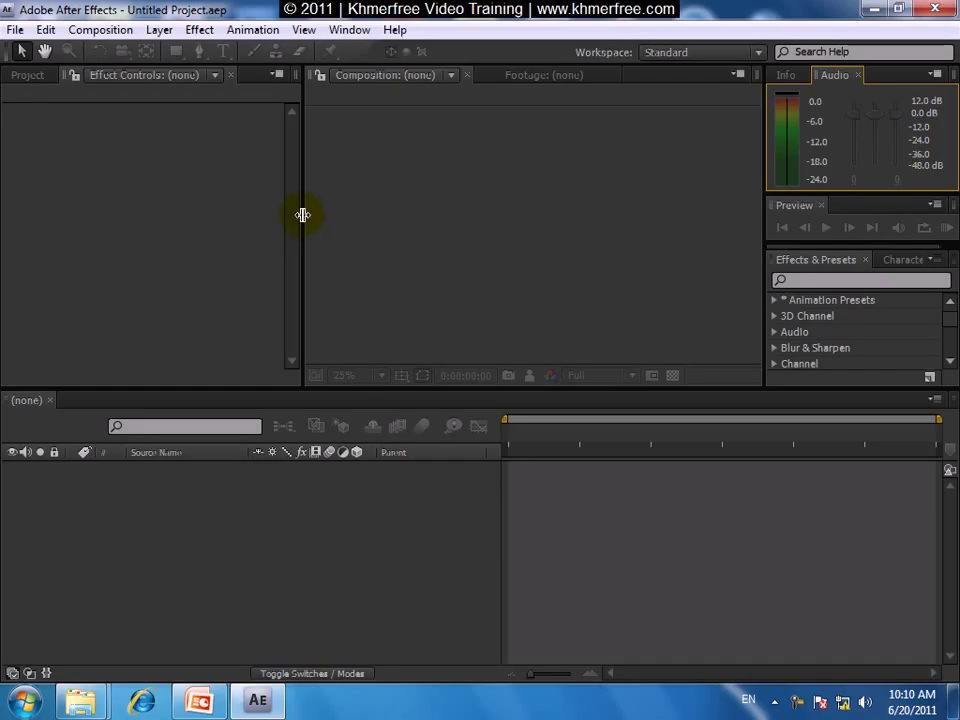
- Resize the workspace panels, reducing the Timeline's height and widening the column that holds Audio, Preview and Effects & Presets
{"action": "left_click_drag", "start_coordinate": [303, 214], "coordinate": [484, 227]}
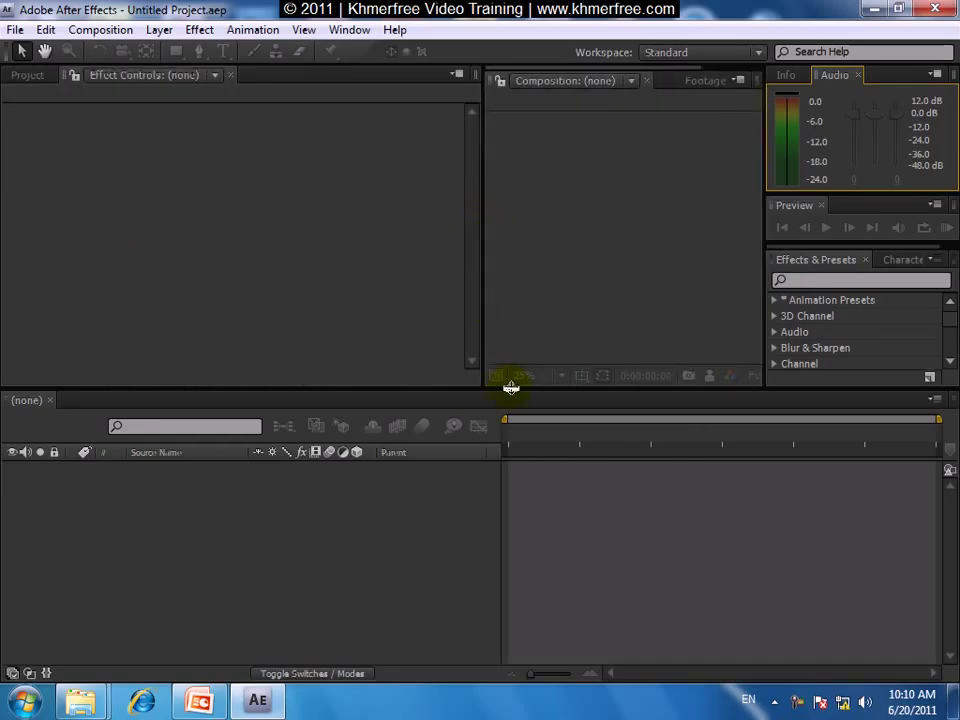
{"action": "left_click_drag", "start_coordinate": [515, 388], "coordinate": [513, 296]}
{"action": "left_click_drag", "start_coordinate": [484, 216], "coordinate": [309, 201]}
{"action": "left_click_drag", "start_coordinate": [450, 297], "coordinate": [466, 555]}
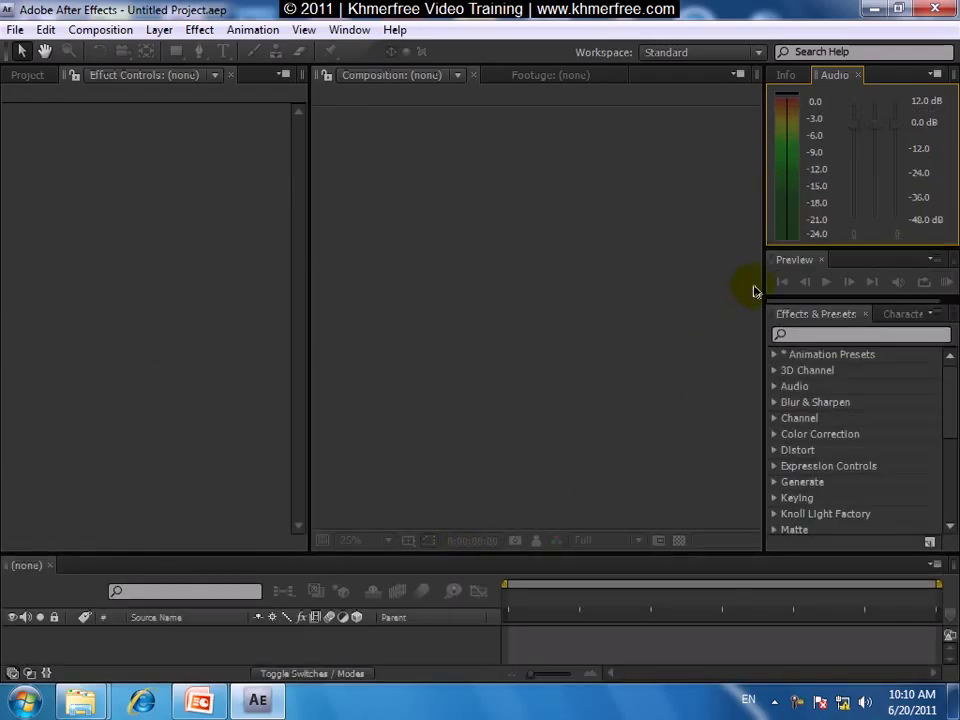
{"action": "left_click_drag", "start_coordinate": [763, 281], "coordinate": [665, 277]}
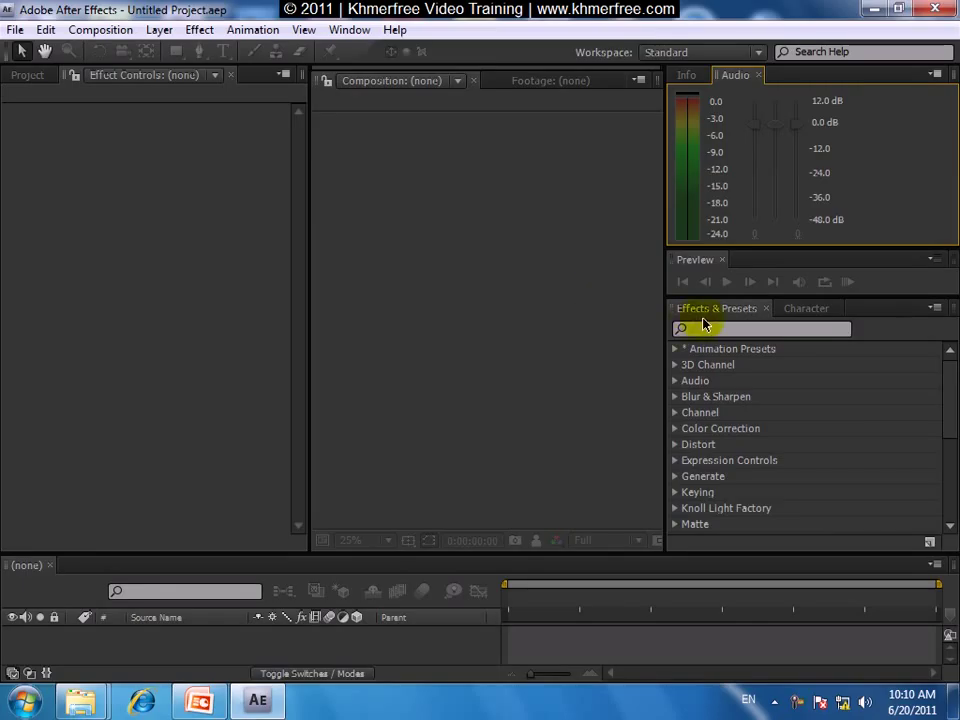
- Dock the Preview panel between Project and Effect Controls, switch among the grouped panels and bring Project to the front
{"action": "left_click", "coordinate": [676, 267]}
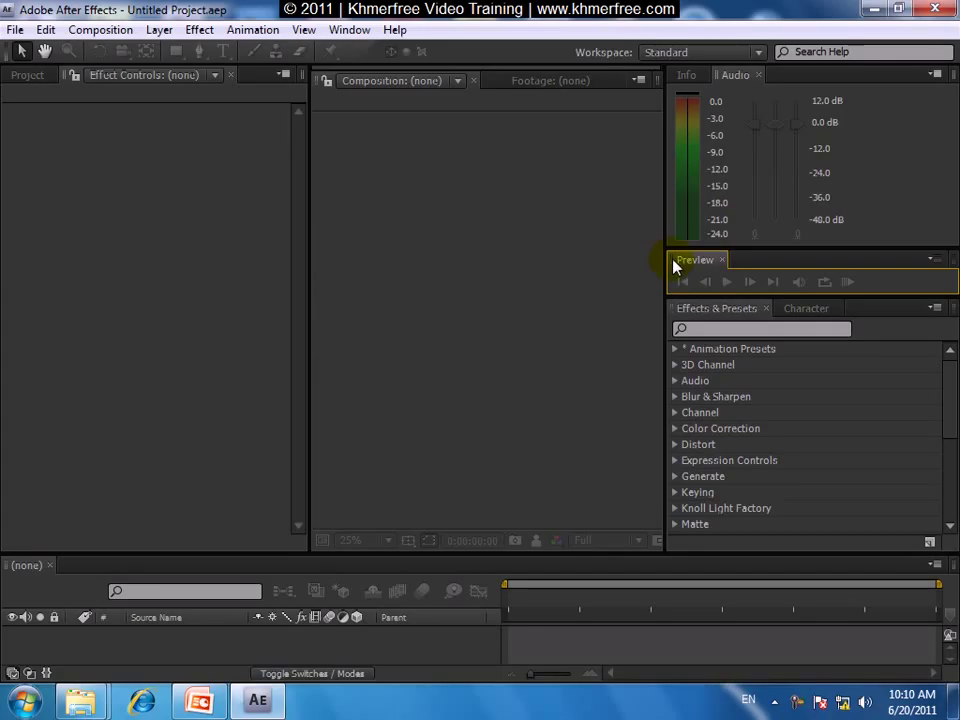
{"action": "left_click_drag", "start_coordinate": [676, 266], "coordinate": [215, 95]}
{"action": "left_click", "coordinate": [26, 80]}
{"action": "left_click", "coordinate": [100, 84]}
{"action": "left_click", "coordinate": [120, 84]}
{"action": "left_click", "coordinate": [80, 80]}
{"action": "left_click", "coordinate": [27, 80]}
{"action": "left_click", "coordinate": [121, 84]}
{"action": "left_click", "coordinate": [36, 82]}
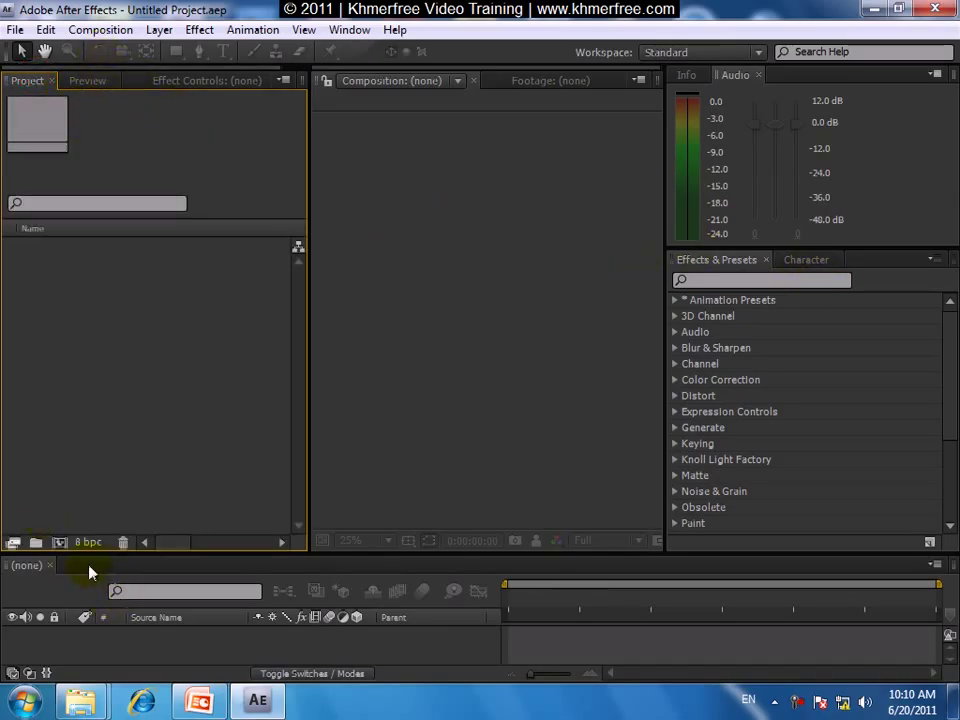
- Dock the Timeline panel in the Project panel's group, widen that group and switch among its panels
{"action": "left_click", "coordinate": [8, 573]}
{"action": "left_click_drag", "start_coordinate": [8, 573], "coordinate": [150, 90]}
{"action": "left_click", "coordinate": [245, 90]}
{"action": "left_click", "coordinate": [66, 82]}
{"action": "left_click_drag", "start_coordinate": [304, 99], "coordinate": [492, 124]}
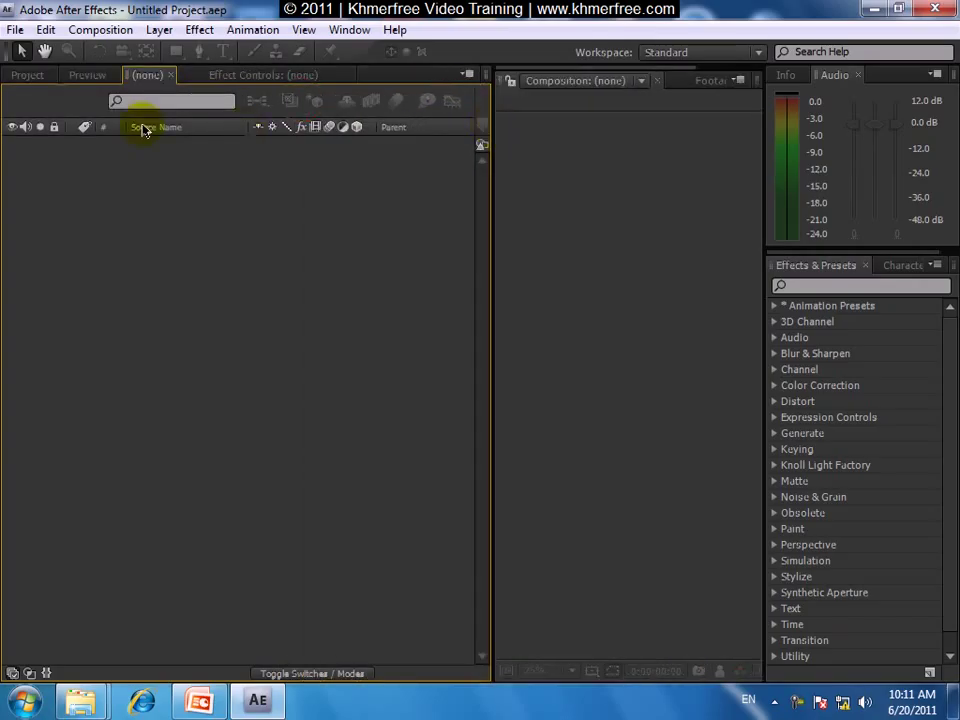
{"action": "left_click", "coordinate": [140, 76]}
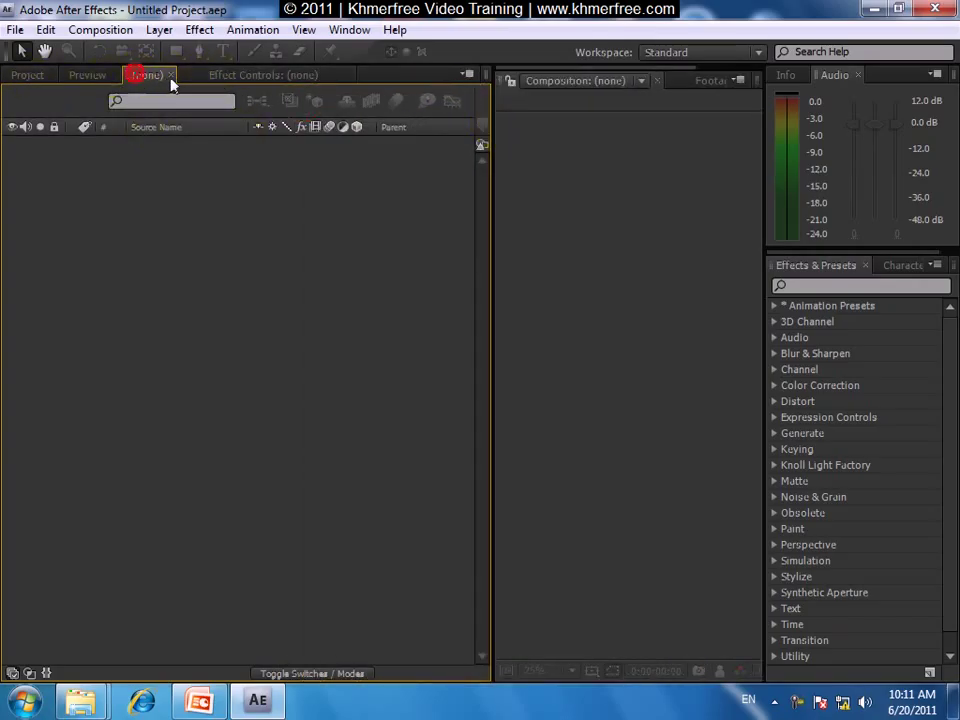
{"action": "left_click", "coordinate": [255, 78]}
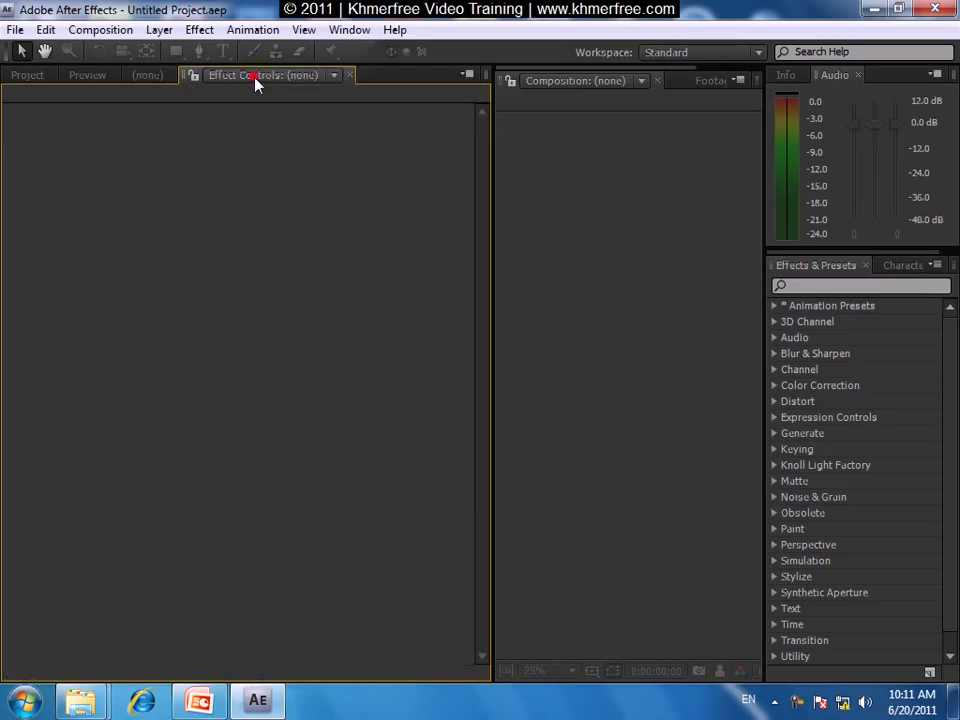
{"action": "left_click", "coordinate": [94, 78]}
{"action": "left_click", "coordinate": [139, 80]}
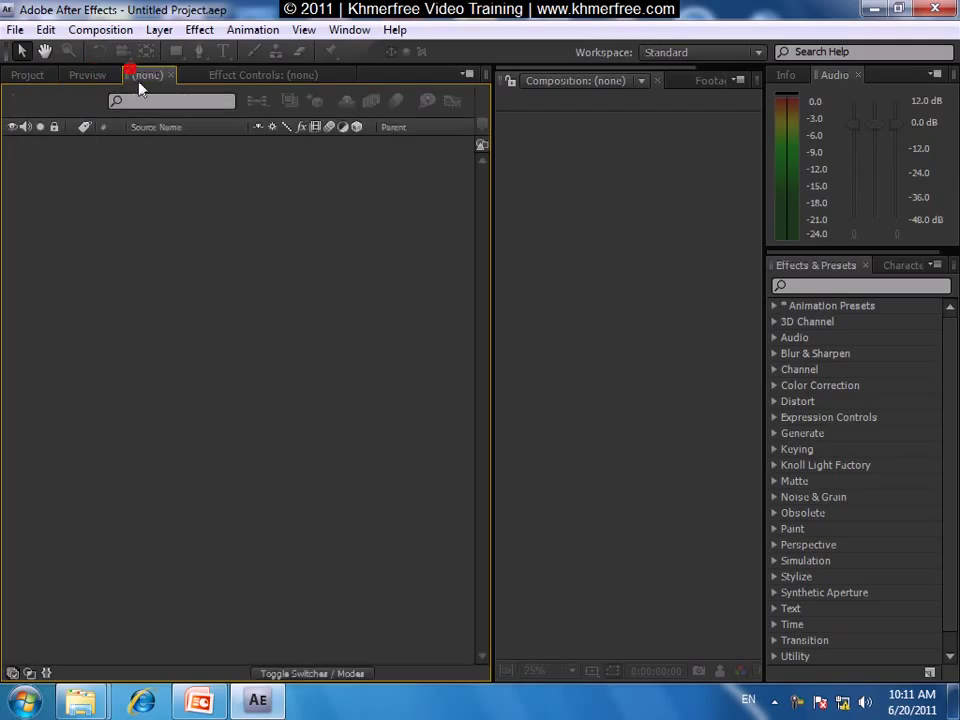
- Dock the Timeline panel across the full width beneath the other panels and reduce its height
{"action": "left_click_drag", "start_coordinate": [125, 83], "coordinate": [270, 677]}
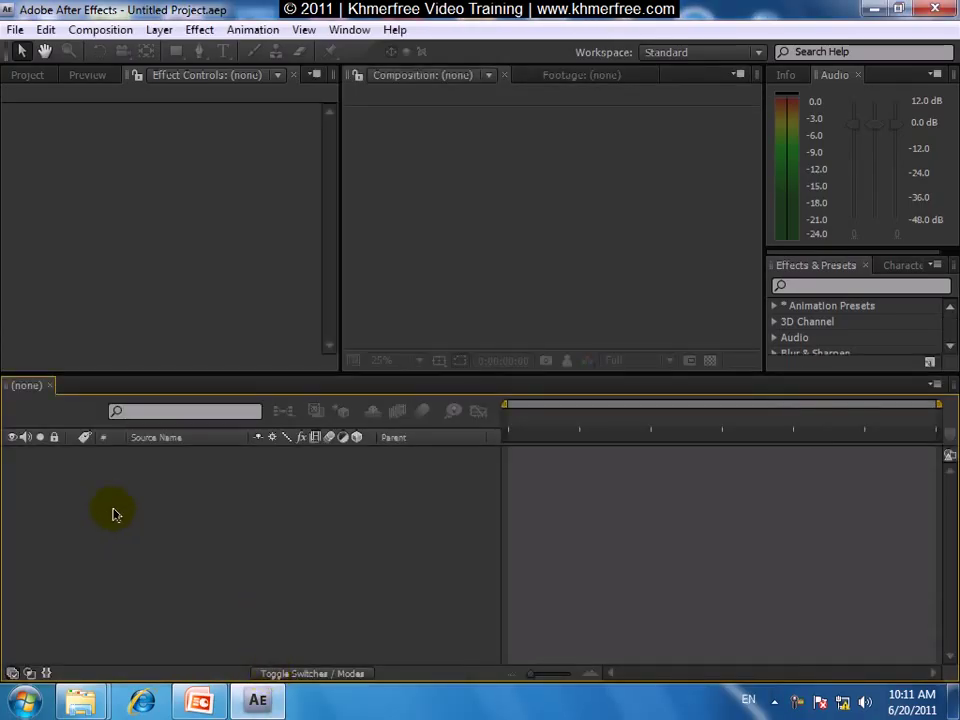
{"action": "left_click_drag", "start_coordinate": [201, 371], "coordinate": [205, 455]}
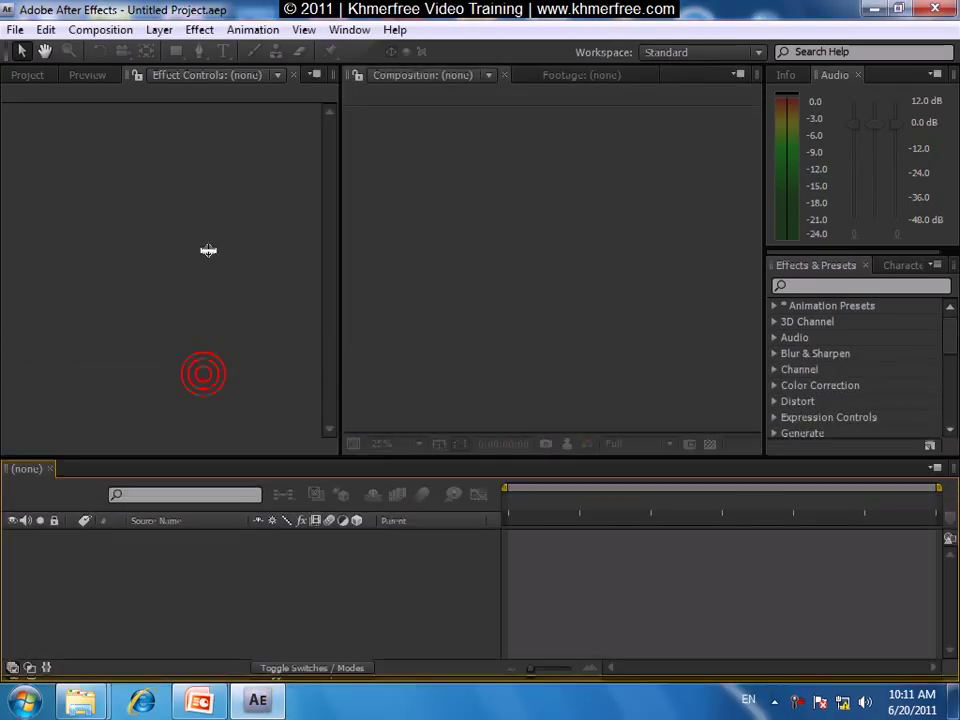
- Bring the Project panel to the front and narrow its group to enlarge the Composition panel
{"action": "left_click", "coordinate": [289, 236]}
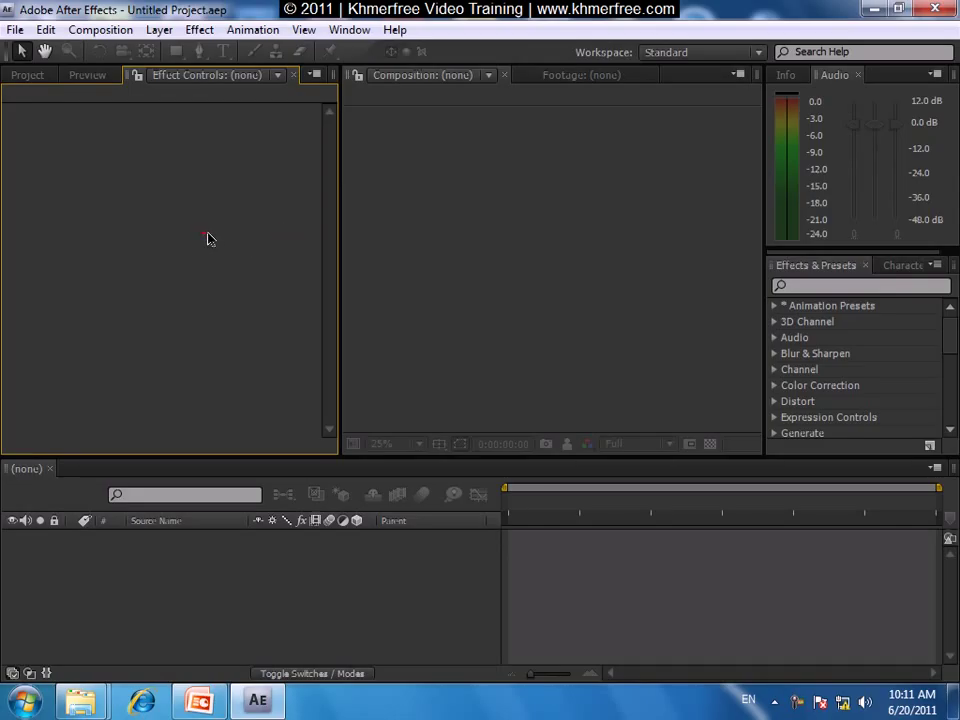
{"action": "left_click", "coordinate": [88, 78]}
{"action": "left_click", "coordinate": [28, 76]}
{"action": "left_click_drag", "start_coordinate": [340, 155], "coordinate": [184, 167]}
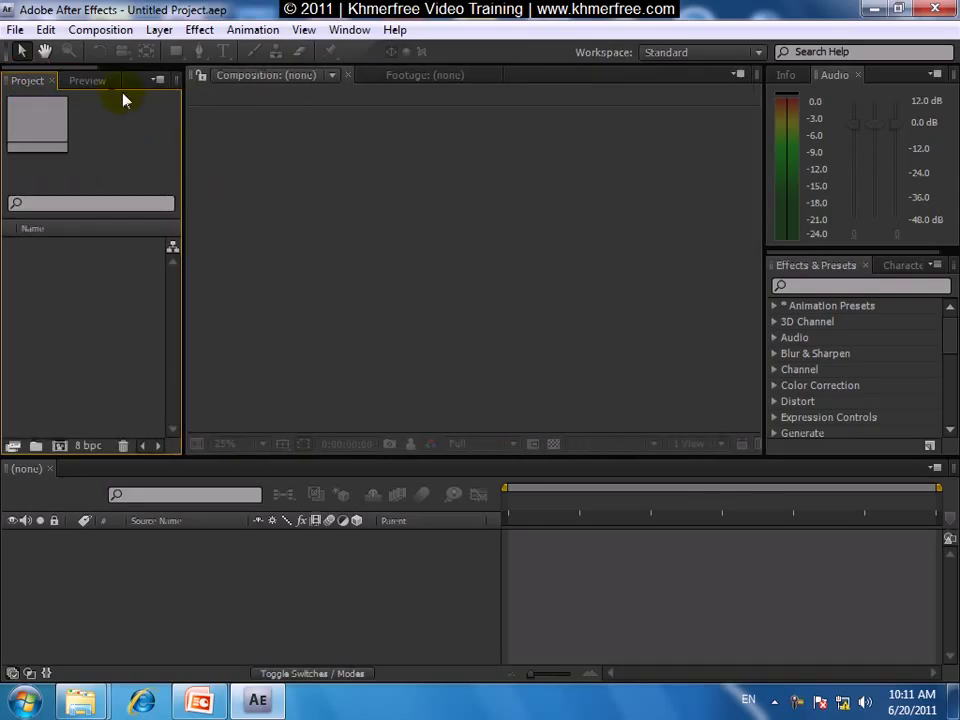
- Move the Preview panel into the Effects & Presets group and slightly widen the Effect Controls panel
{"action": "left_click", "coordinate": [90, 82]}
{"action": "left_click_drag", "start_coordinate": [64, 81], "coordinate": [900, 273]}
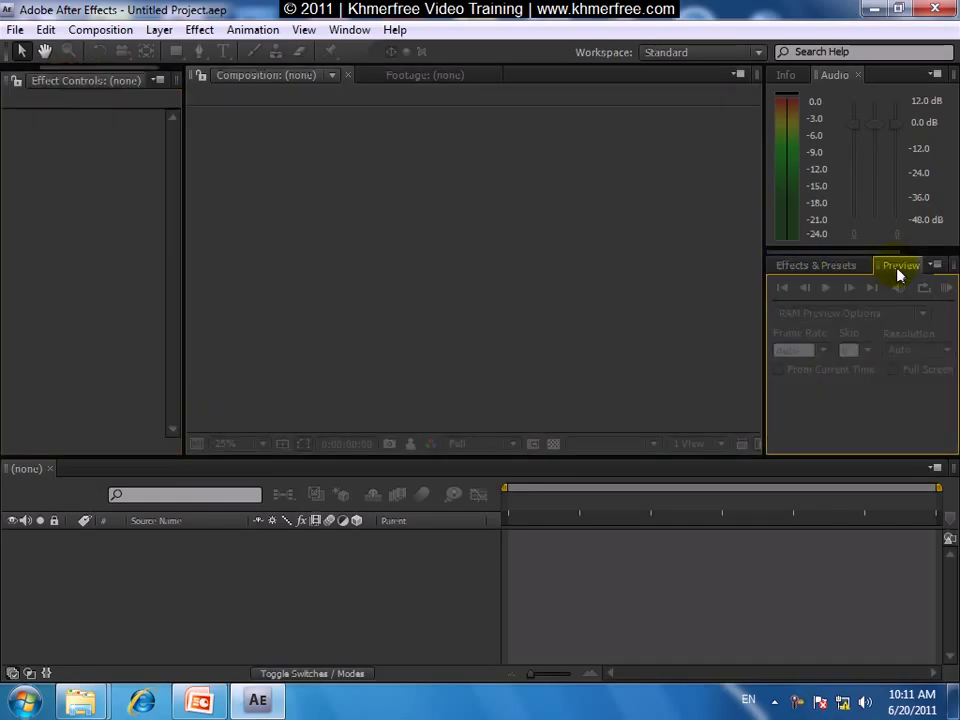
{"action": "left_click_drag", "start_coordinate": [185, 197], "coordinate": [236, 214]}
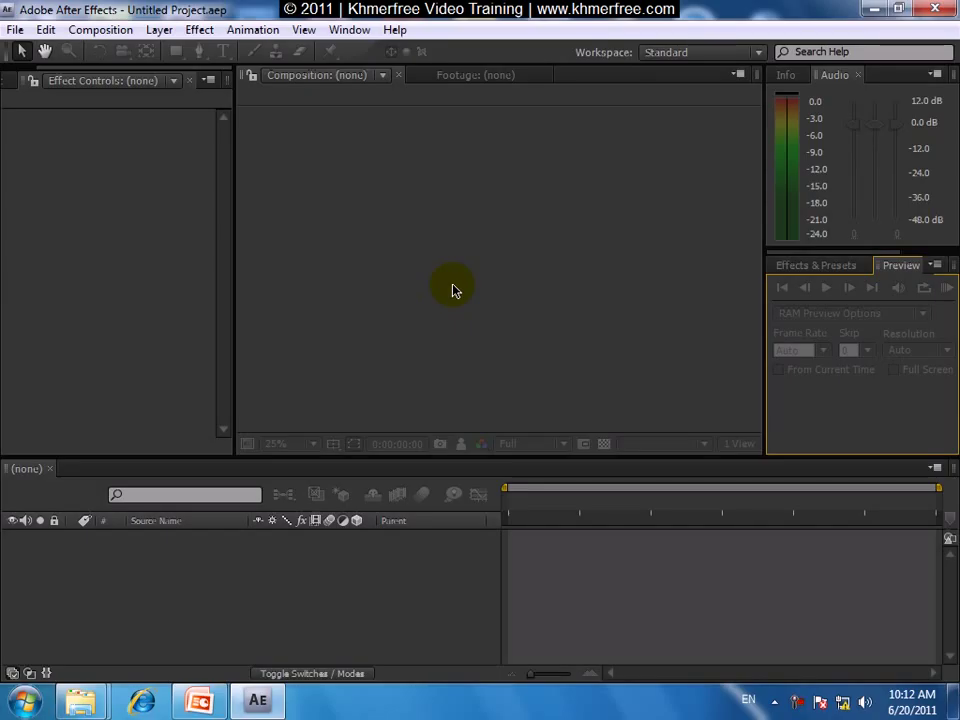
- Look up the Exit command, dismiss it and close the After Effects window
{"action": "left_click", "coordinate": [17, 32]}
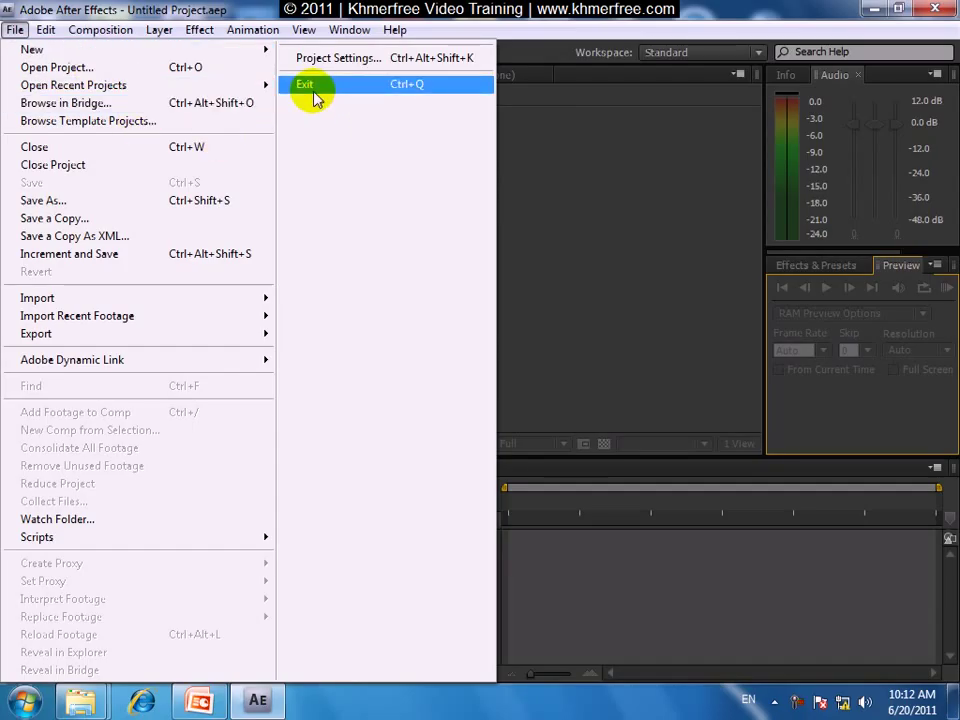
{"action": "left_click", "coordinate": [562, 150]}
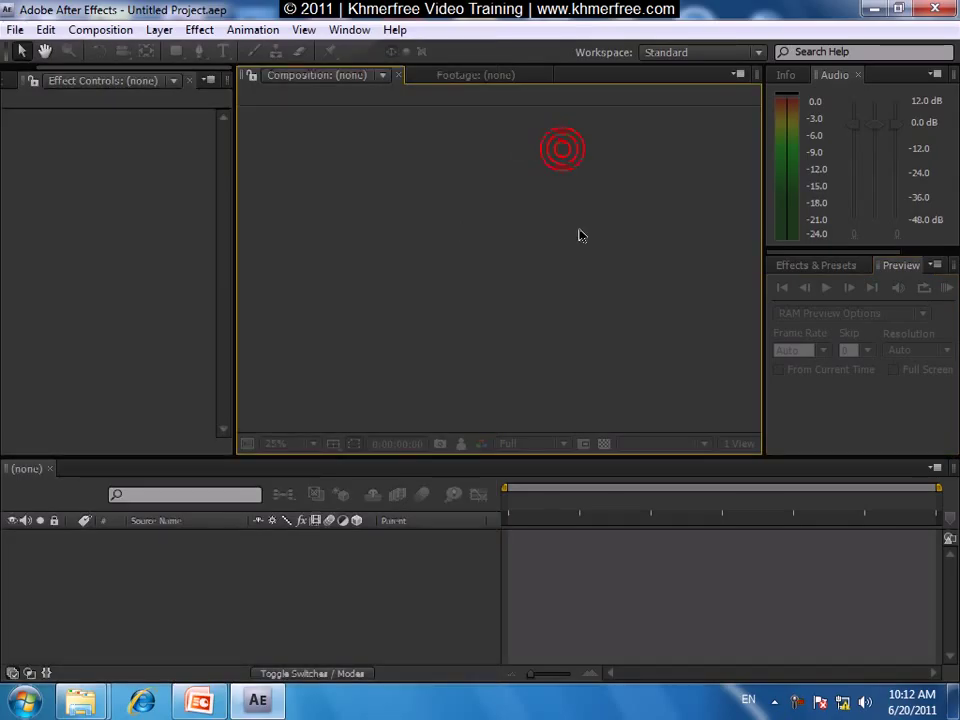
{"action": "left_click", "coordinate": [936, 10]}
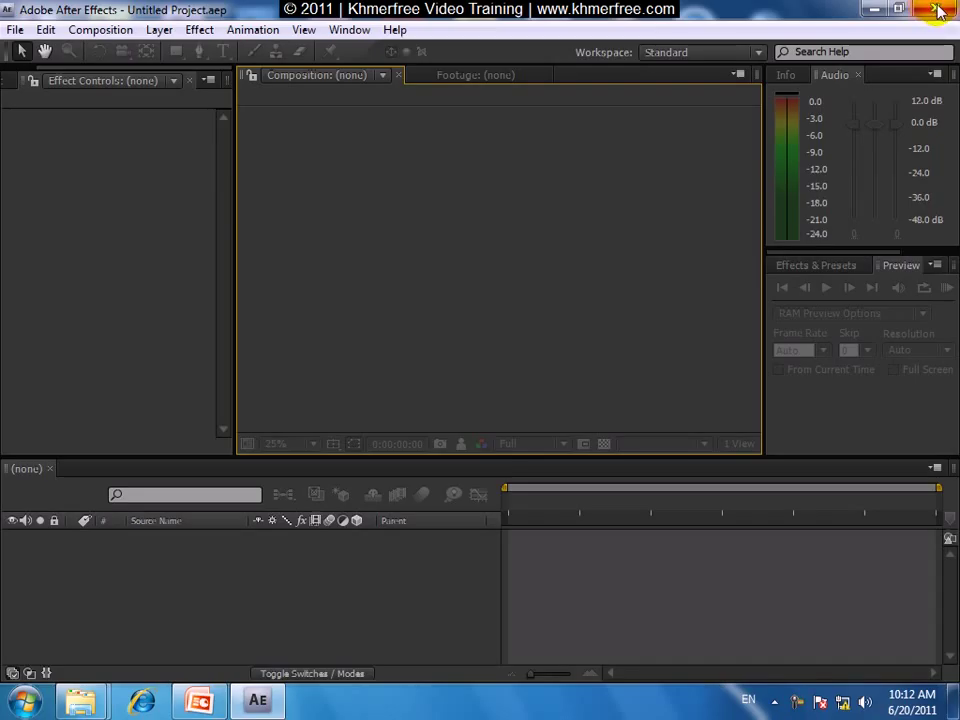
{"action": "left_click", "coordinate": [938, 10]}
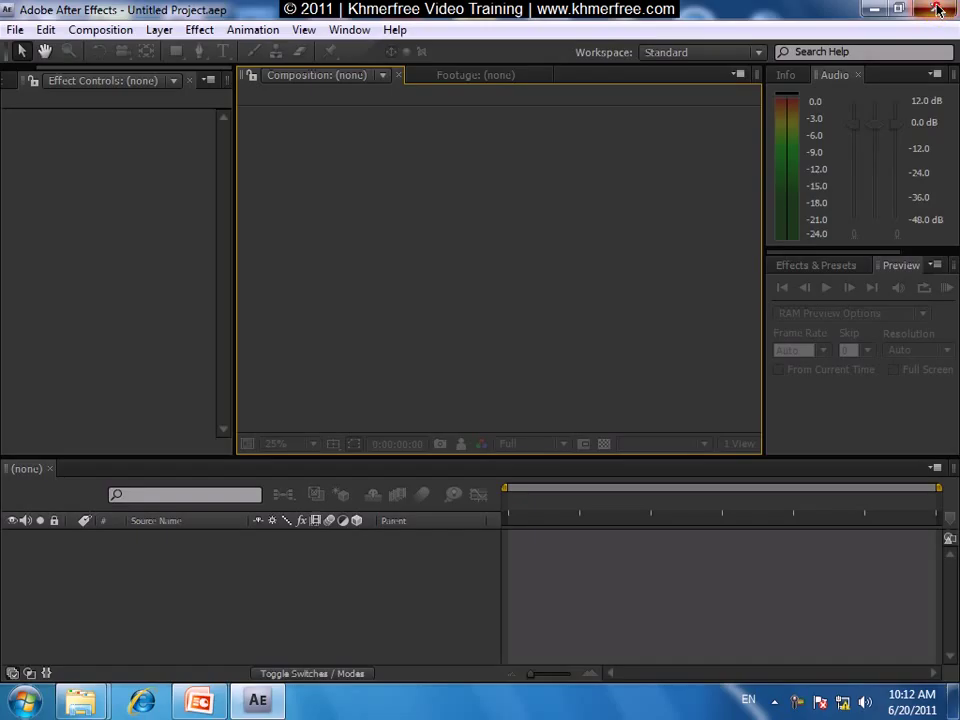